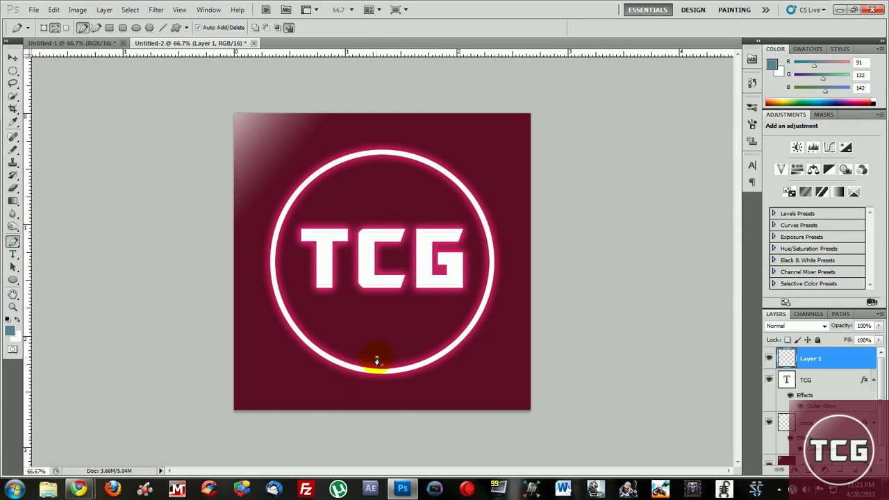
From the circle's bottom, drag Pen anchors alternately right and left, looping up past the TCG letters
left_click(376, 359)
left_click_drag(468, 353, 409, 345)
key("ctrl+z")
key("ctrl+z")
left_click(385, 362)
left_click_drag(467, 353, 421, 341)
left_click_drag(287, 337, 382, 319)
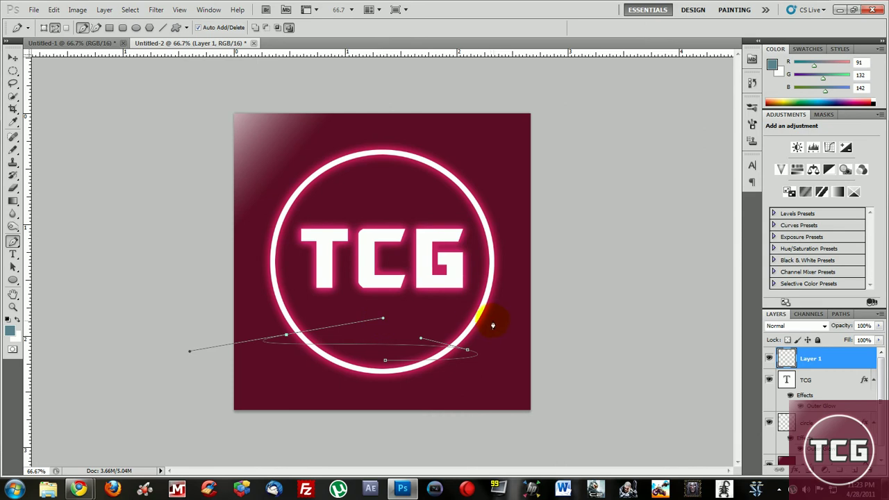
left_click_drag(492, 324, 429, 303)
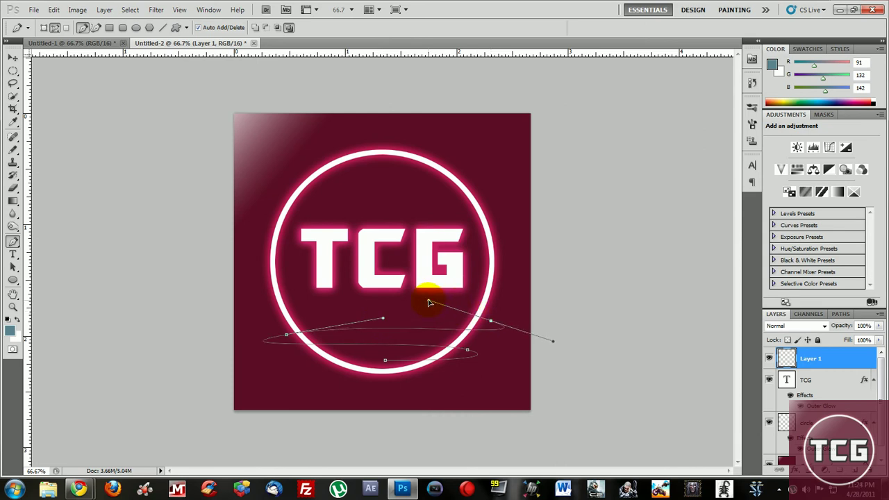
left_click_drag(265, 288, 369, 267)
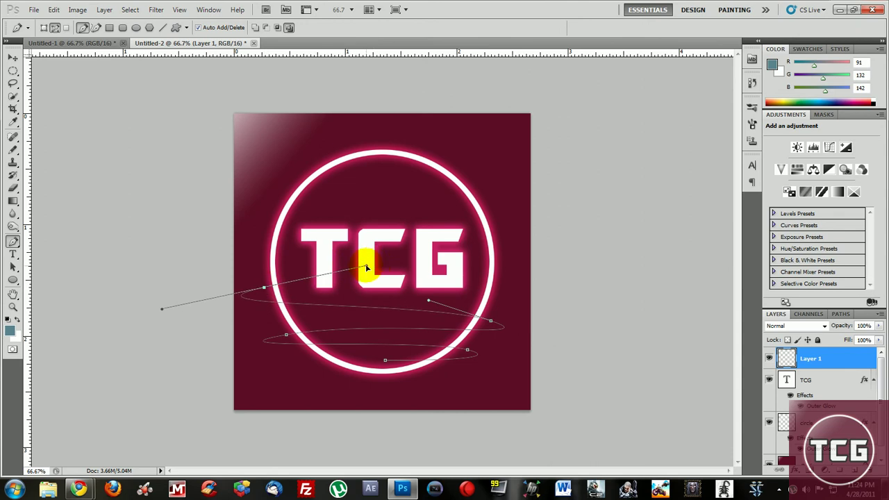
left_click_drag(507, 258, 438, 227)
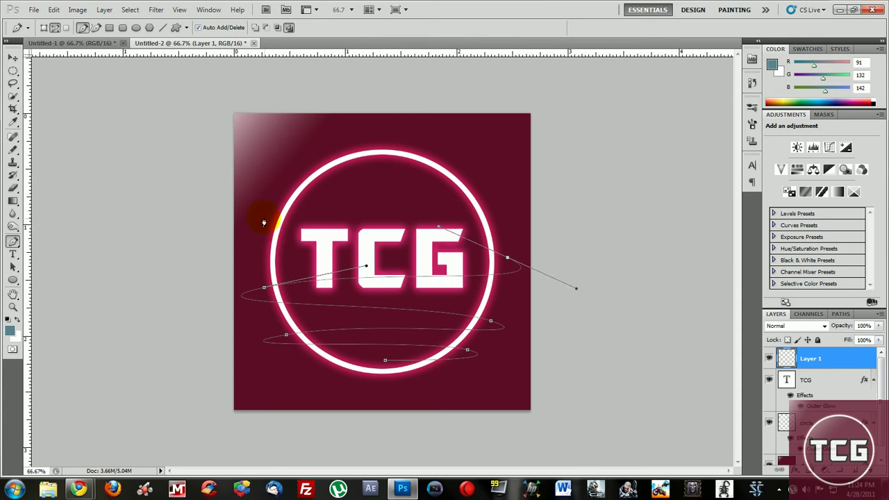
Add curved anchors left and right up to the circle's top, undoing misplaced top points
left_click_drag(264, 221, 343, 183)
left_click_drag(499, 195, 415, 145)
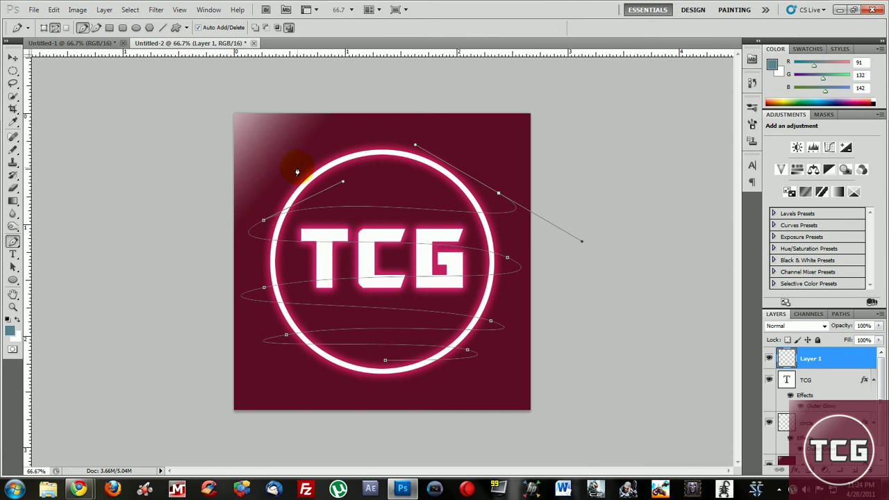
left_click_drag(297, 172, 377, 131)
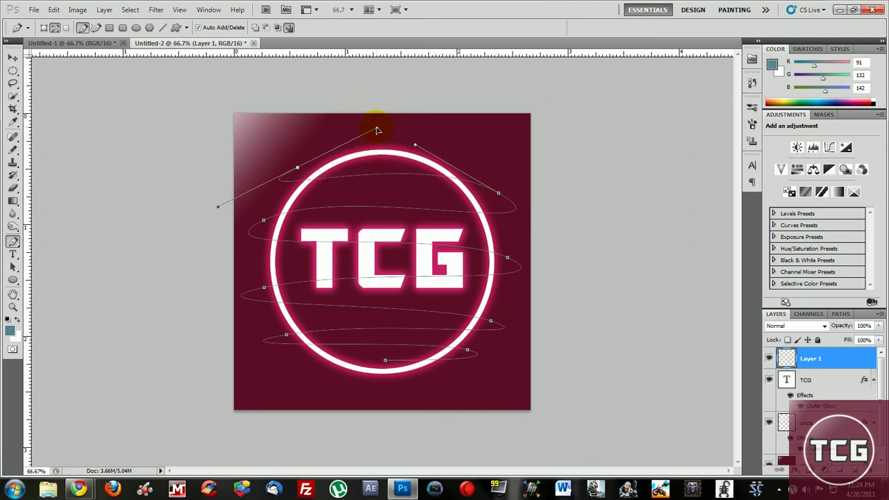
left_click(375, 169)
left_click(377, 169)
left_click_drag(369, 167, 364, 137)
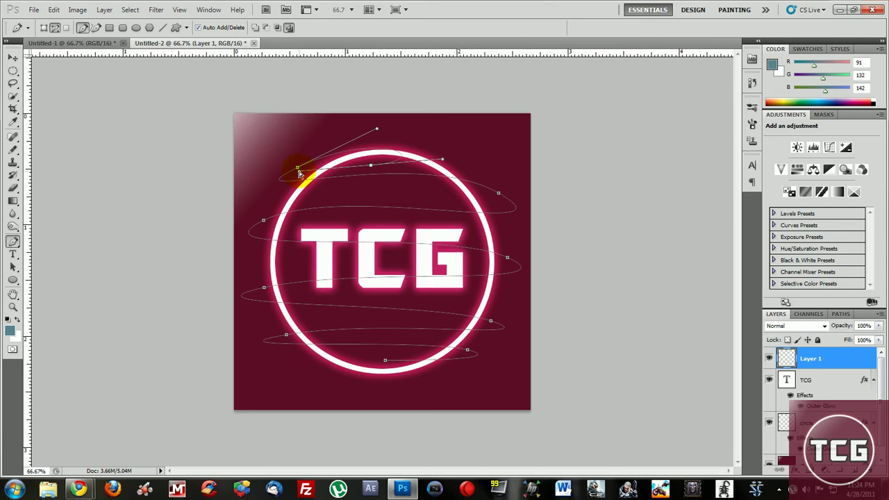
key("ctrl+z")
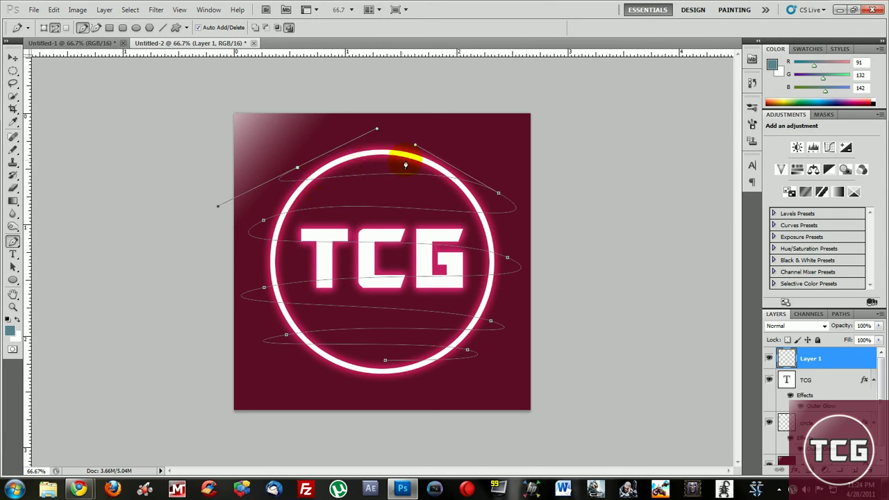
left_click(449, 158)
left_click_drag(448, 156, 341, 189)
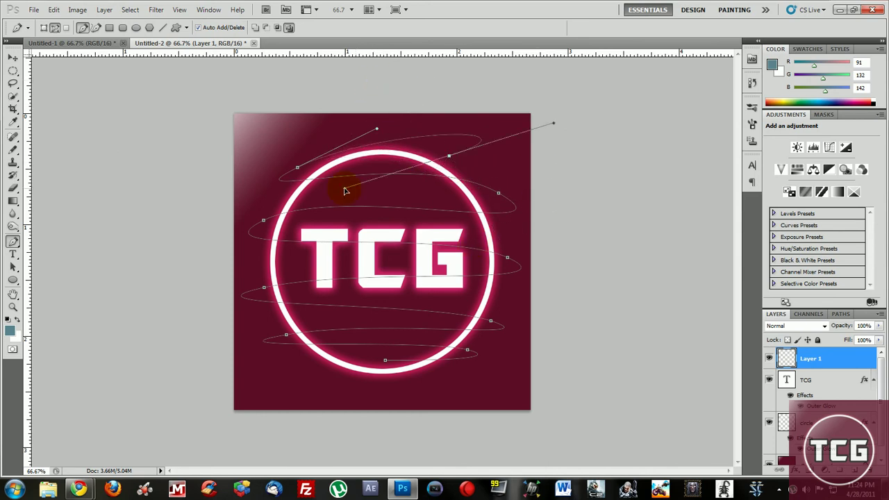
key("ctrl+z")
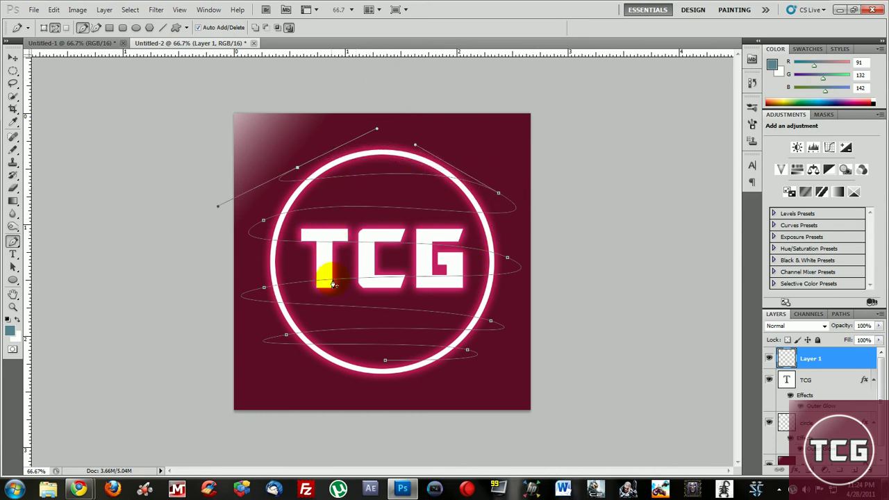
Set the foreground colour to pure white (#ffffff)
right_click(394, 294)
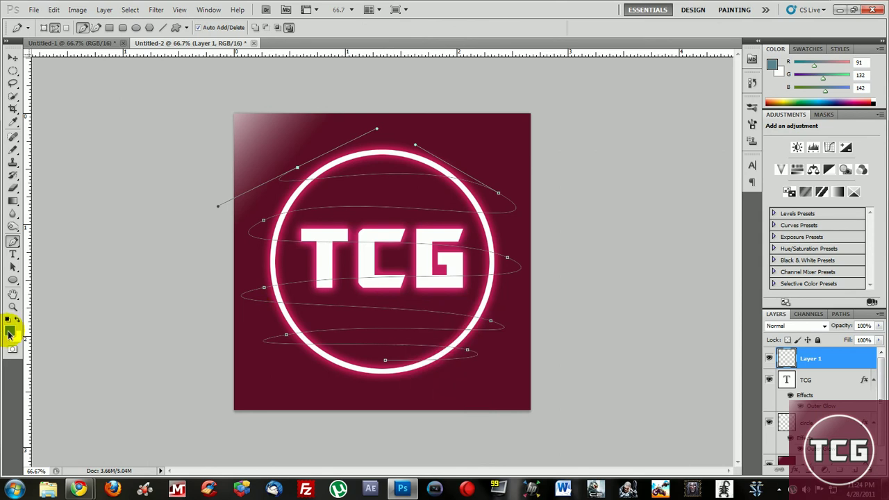
left_click(9, 329)
left_click(9, 331)
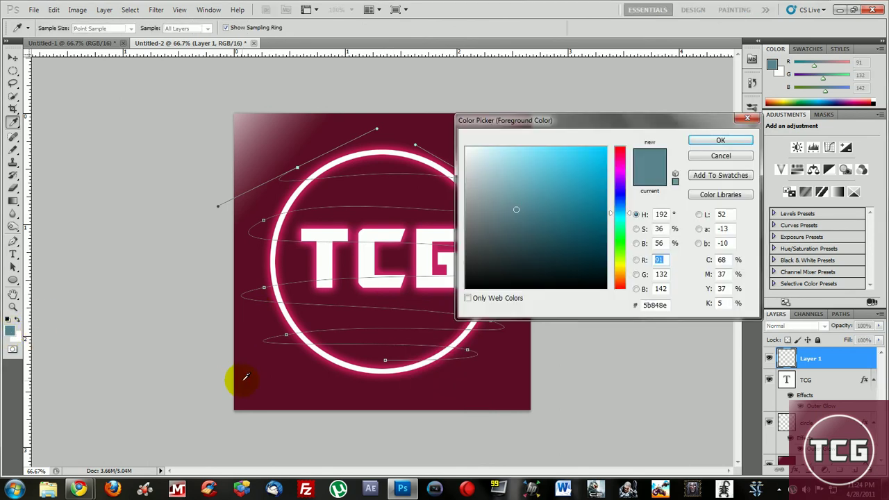
left_click_drag(538, 167, 349, 67)
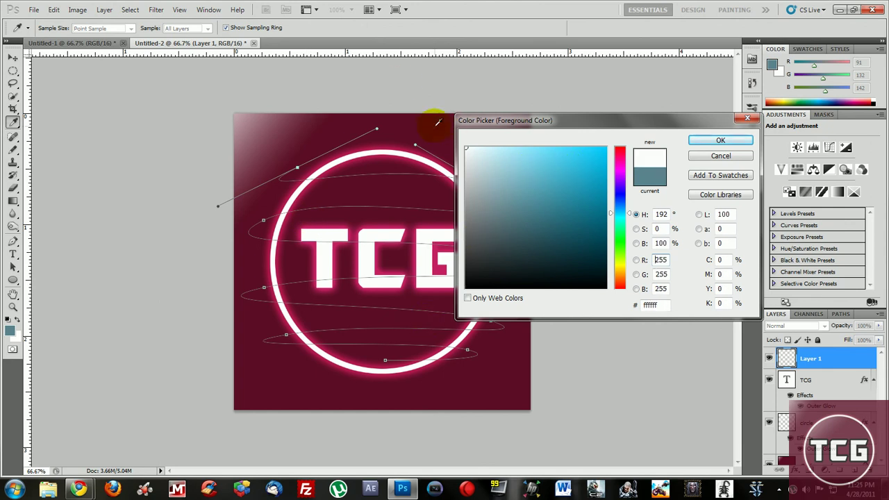
left_click(716, 140)
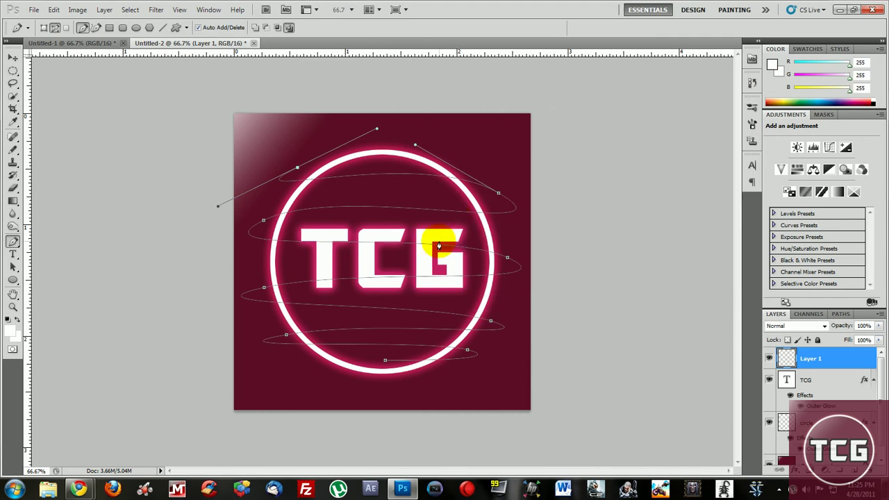
Stroke the spiral path with the brush as a trial, then undo the stroke
right_click(405, 213)
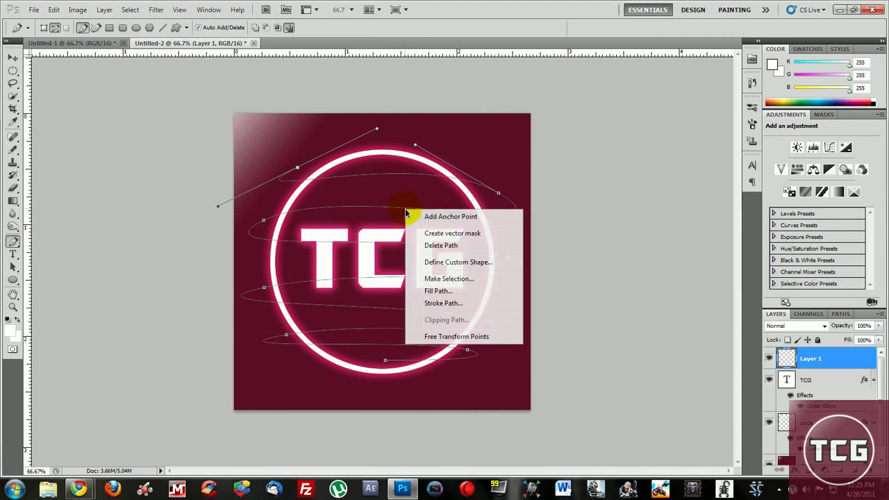
left_click(428, 302)
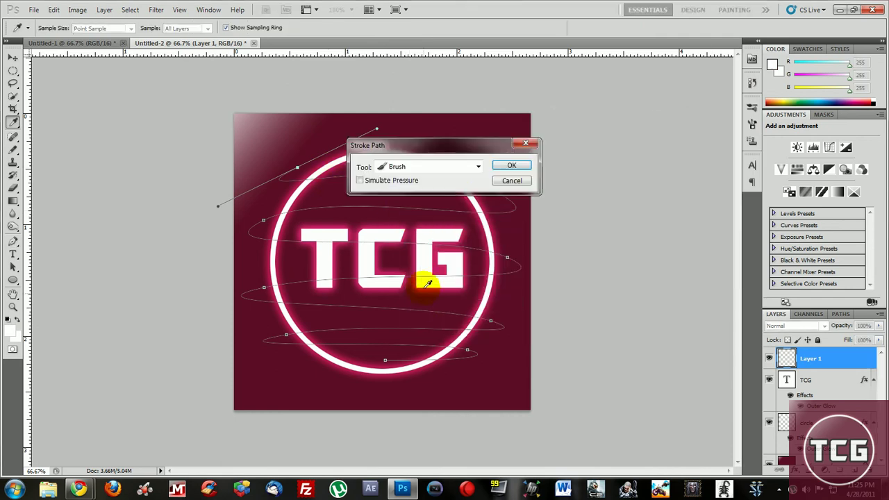
left_click(509, 168)
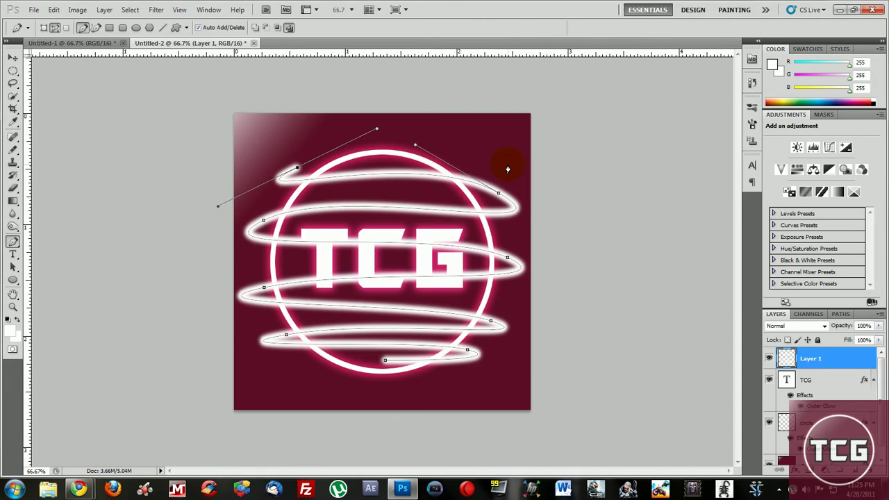
key("ctrl+z")
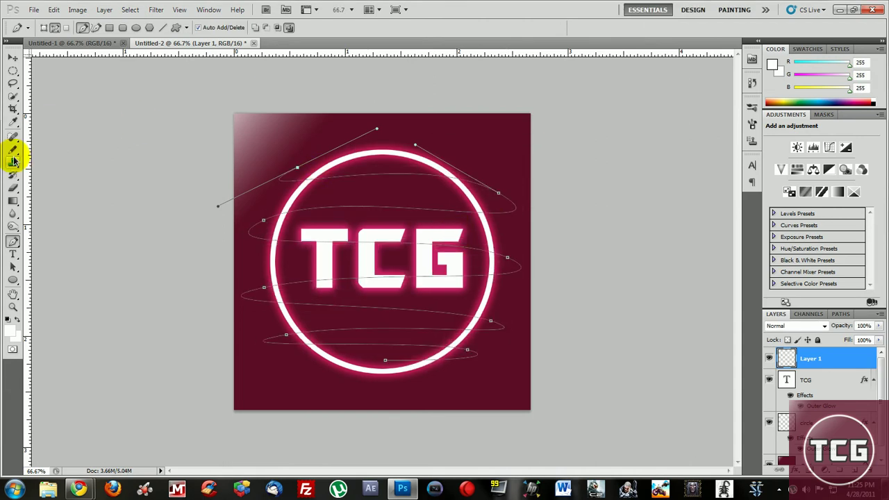
left_click(13, 140)
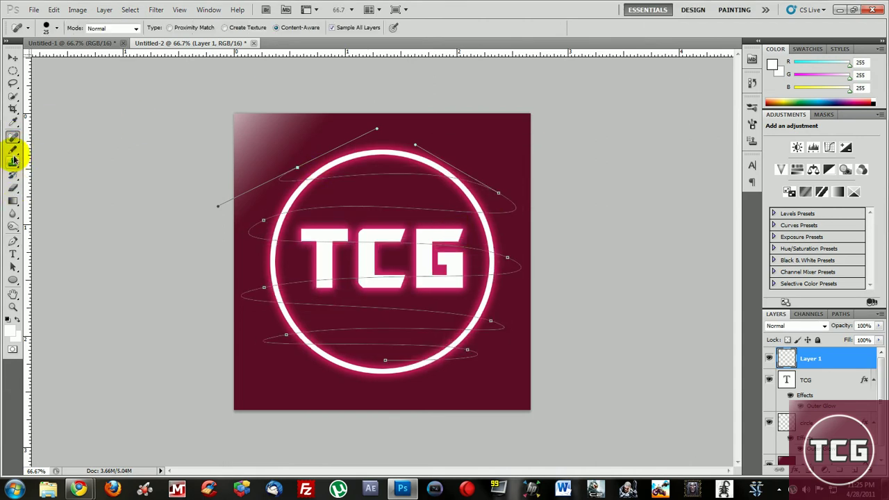
left_click(14, 148)
left_click(41, 158)
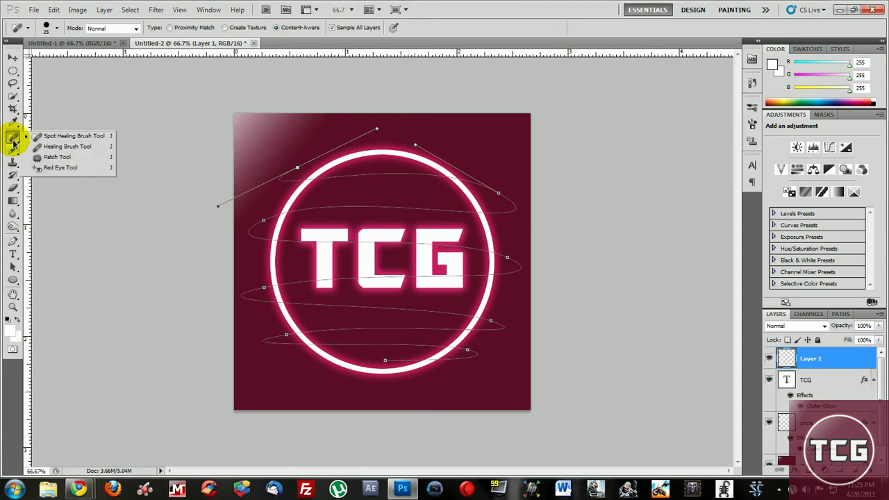
left_click(13, 148)
left_click(42, 143)
left_click(57, 27)
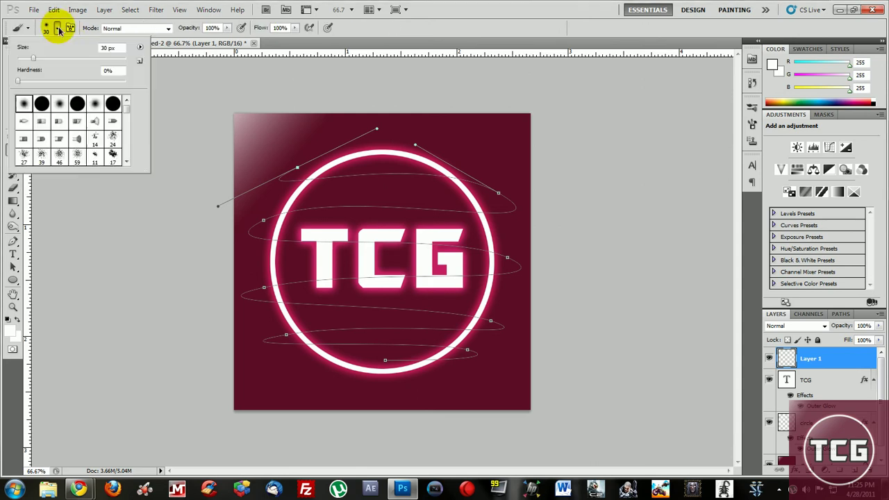
left_click(76, 103)
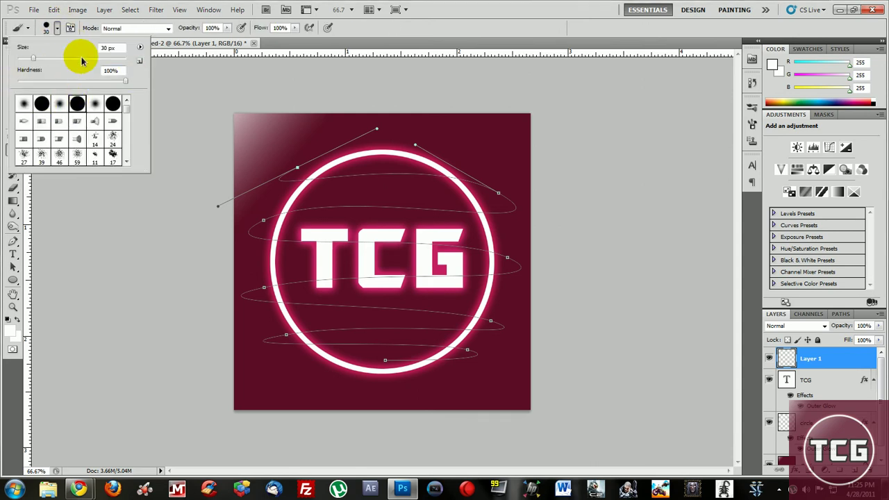
mouse_move(110, 48)
left_mouse_down()
mouse_move(89, 44)
mouse_move(85, 55)
left_mouse_up()
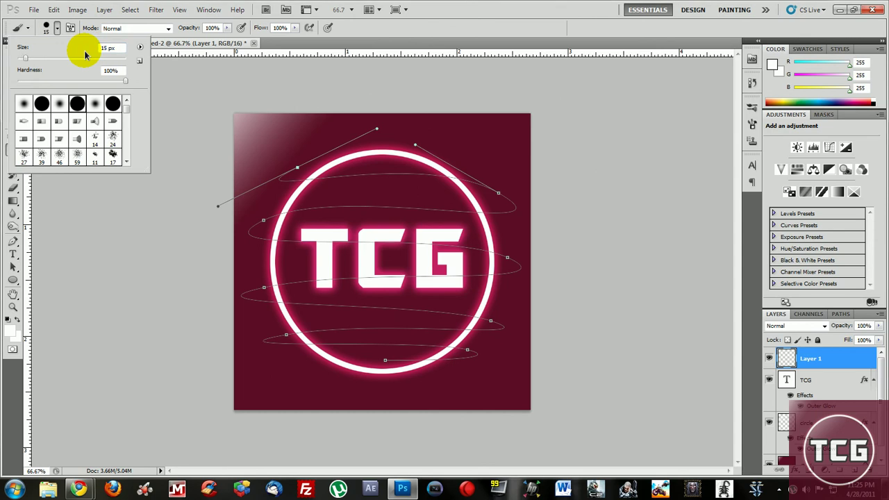
right_click(470, 209)
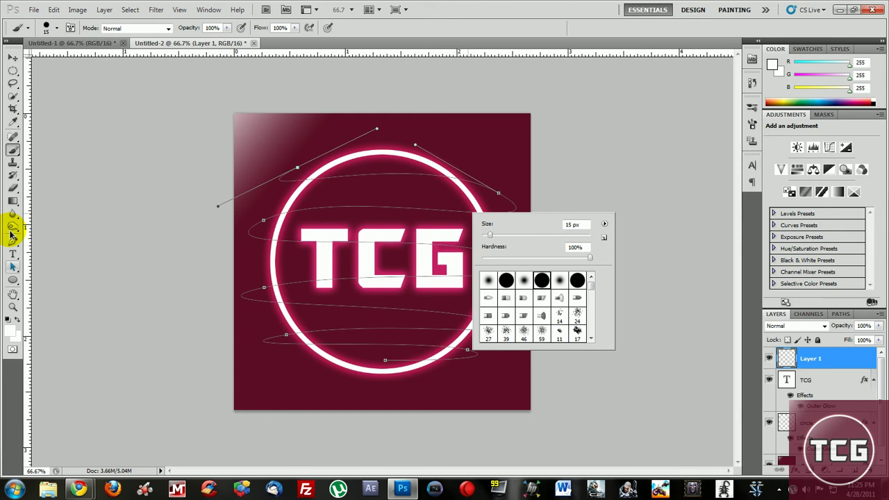
left_click(12, 240)
right_click(272, 233)
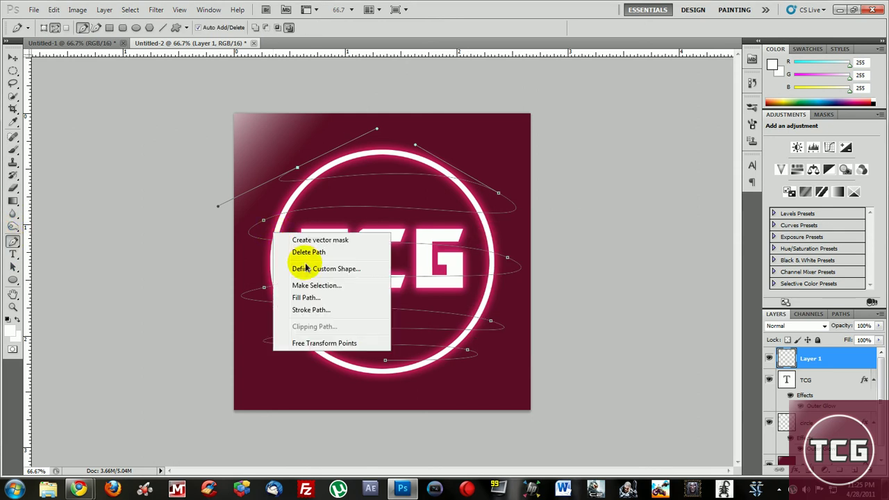
left_click(305, 310)
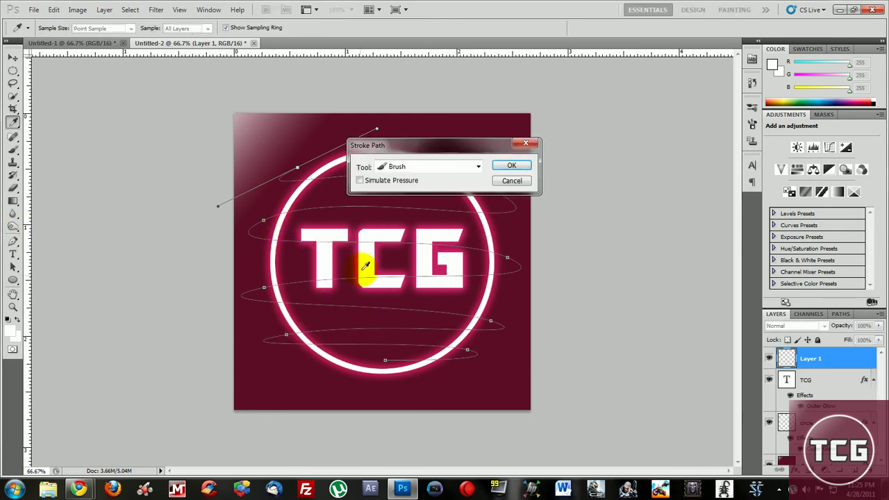
left_click(512, 166)
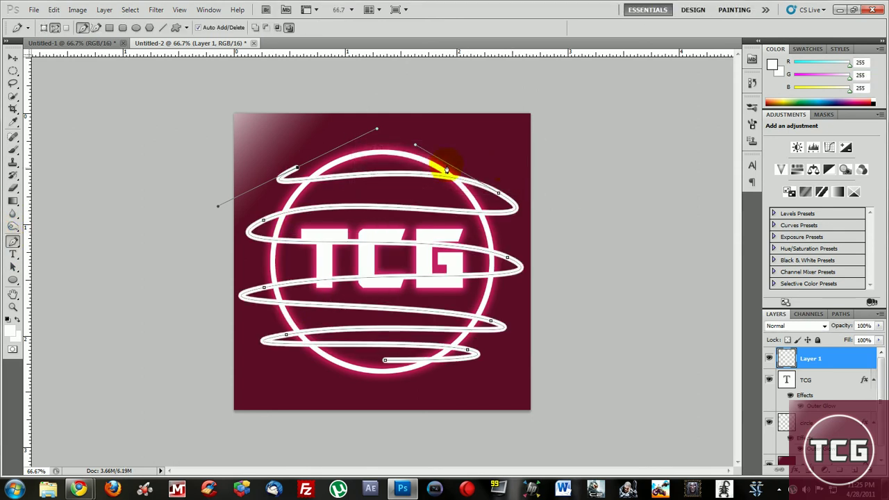
key("ctrl+z")
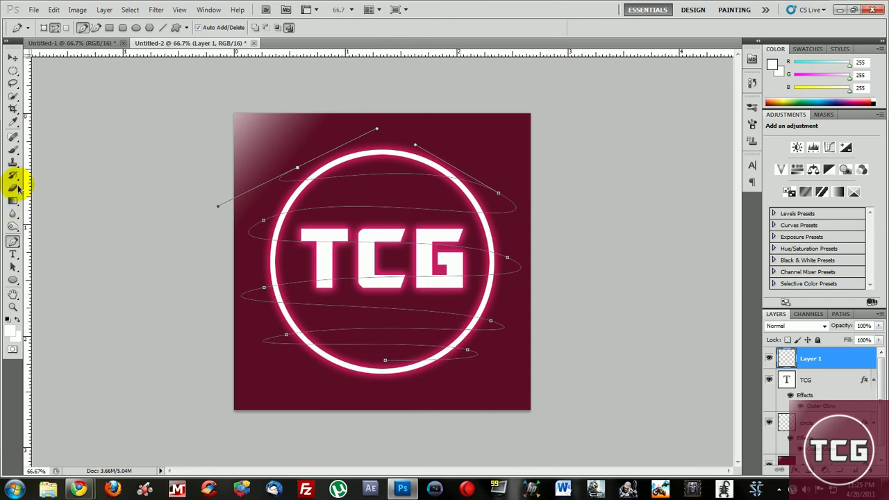
Set the Brush tool size to 8 px
left_click(13, 149)
right_click(354, 231)
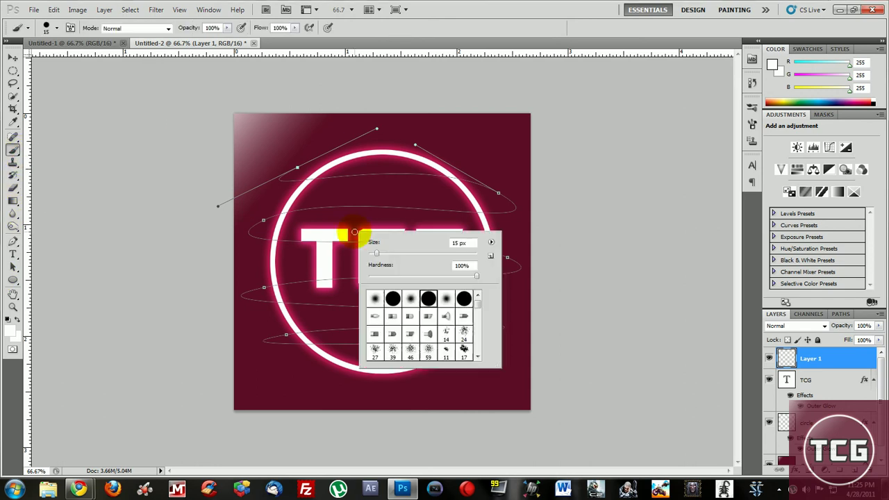
double_click(459, 242)
type("10")
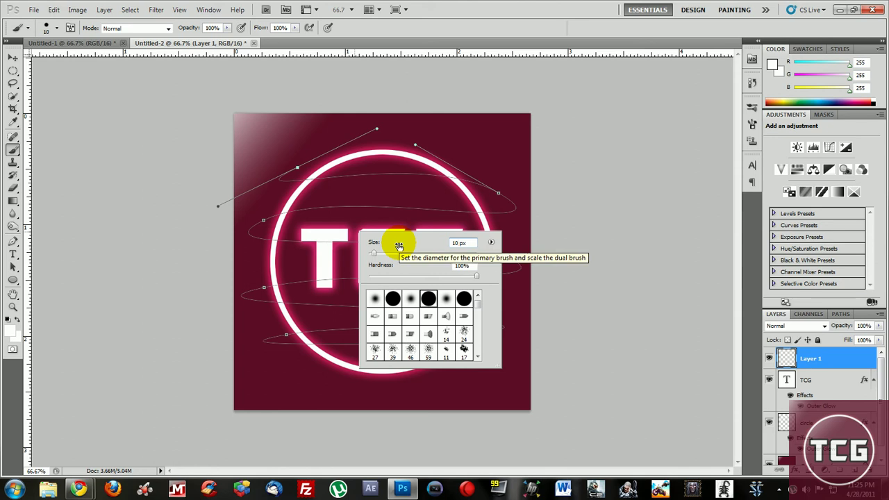
key("BackSpace")
key("BackSpace")
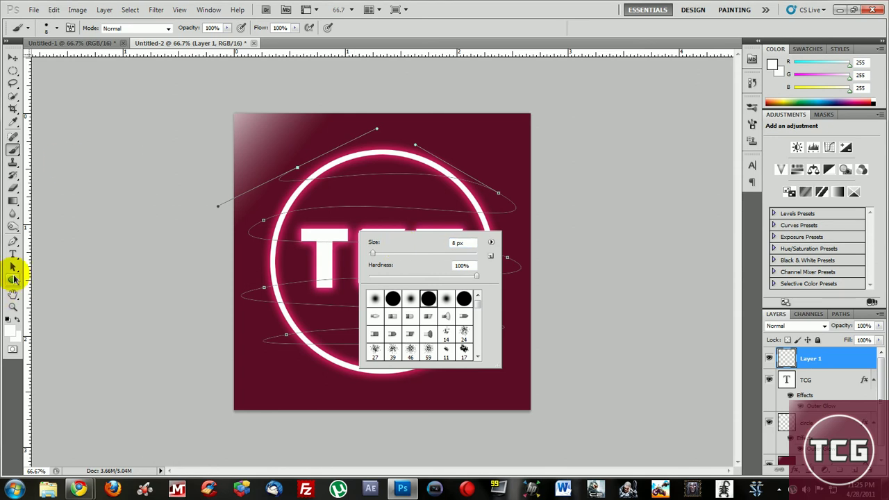
Stroke the spiral path with the 8 px white brush on Layer 1
left_click(13, 241)
right_click(392, 230)
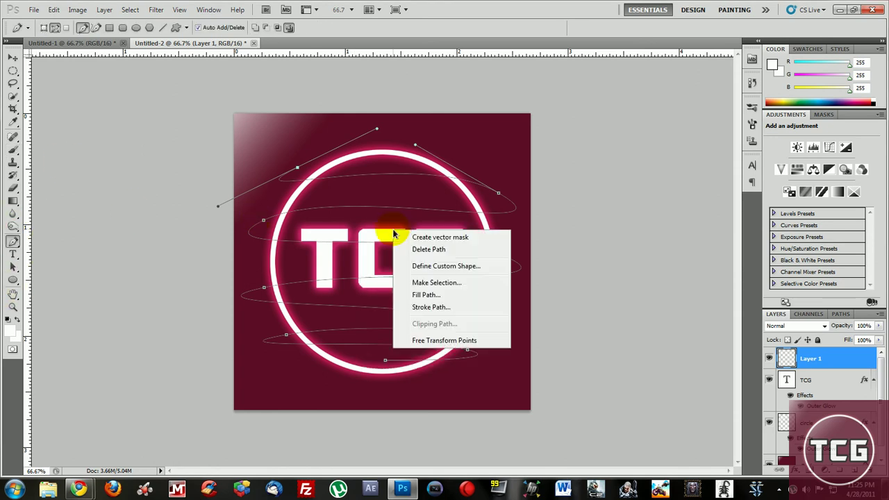
left_click(434, 309)
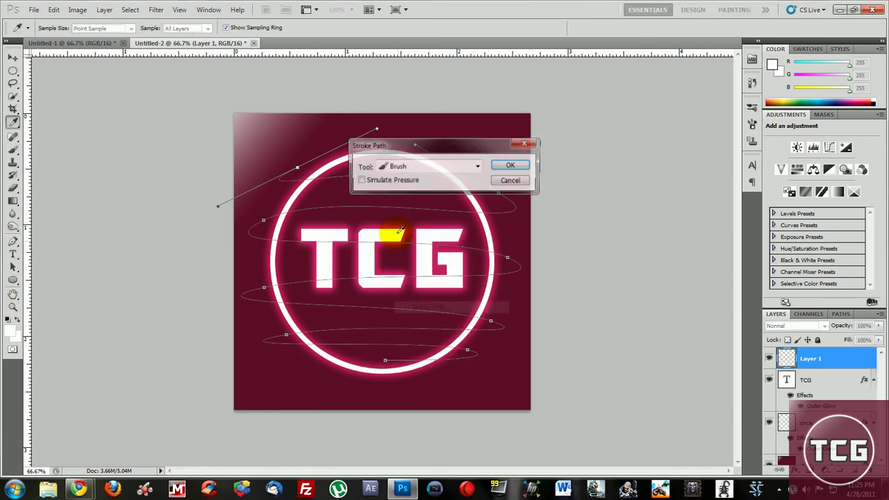
left_click(503, 166)
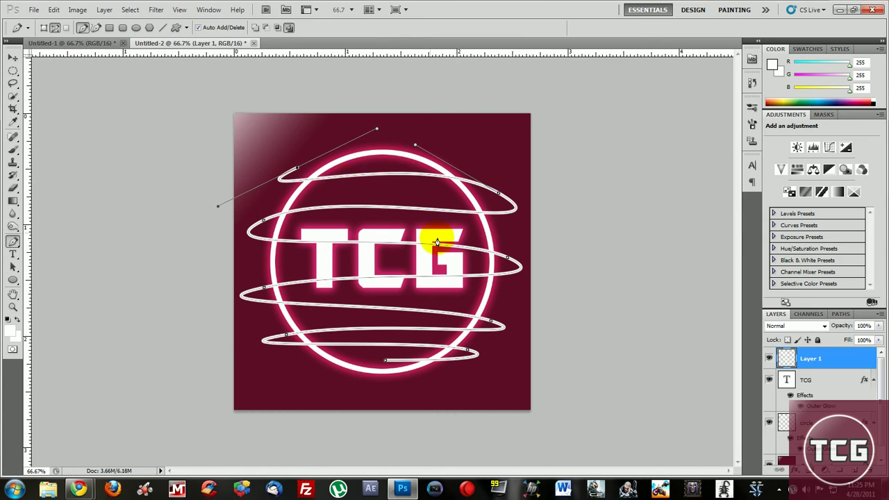
Enable Outer Glow on Layer 1 with a strong pink colour and reduced spread
right_click(786, 357)
left_click(775, 195)
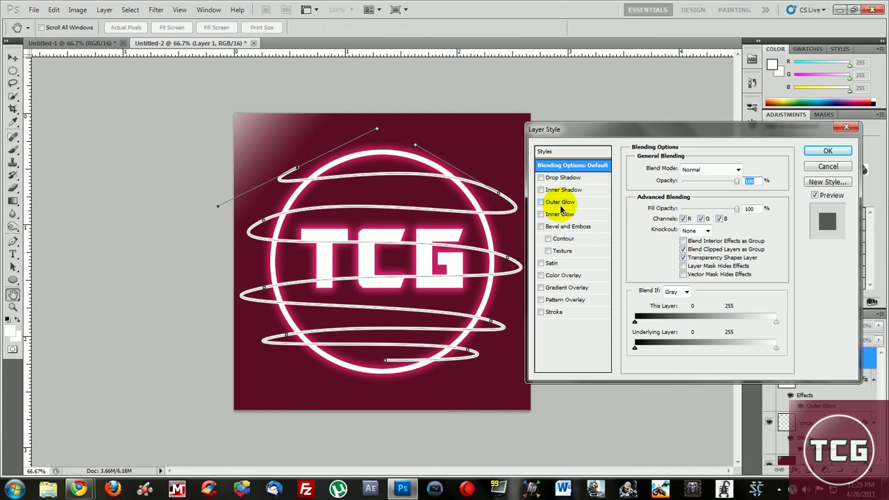
left_click(559, 201)
left_click(659, 206)
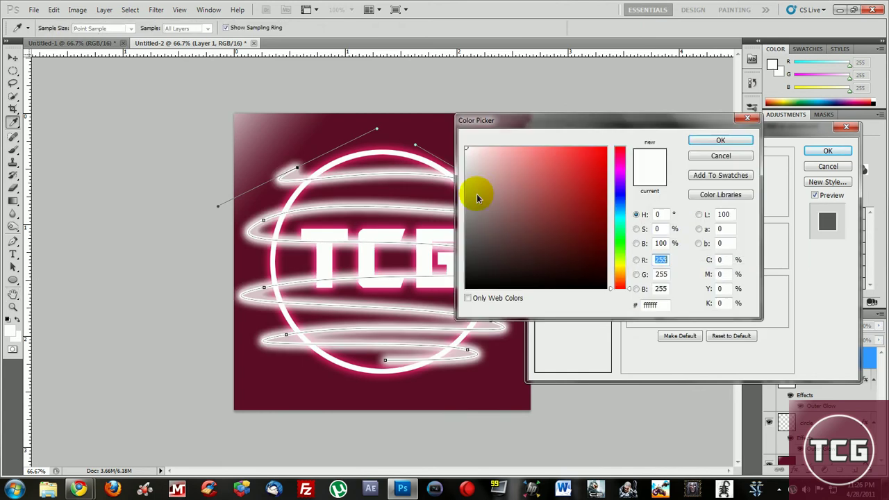
left_click(377, 114)
left_click(595, 155)
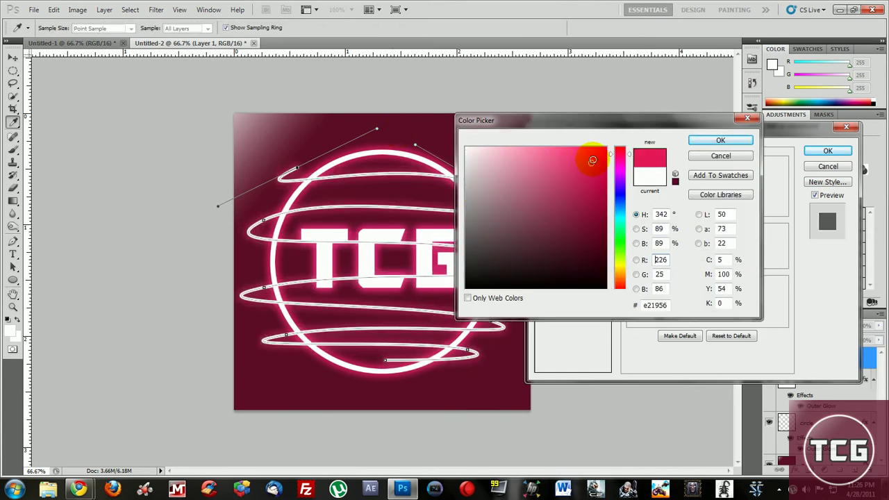
left_click(720, 142)
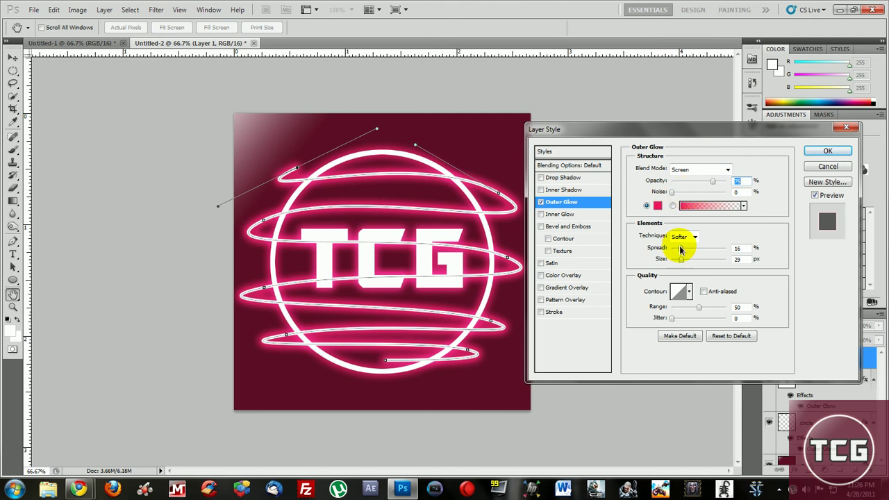
mouse_move(680, 248)
left_mouse_down()
mouse_move(671, 251)
mouse_move(678, 253)
left_mouse_up()
left_click(681, 258)
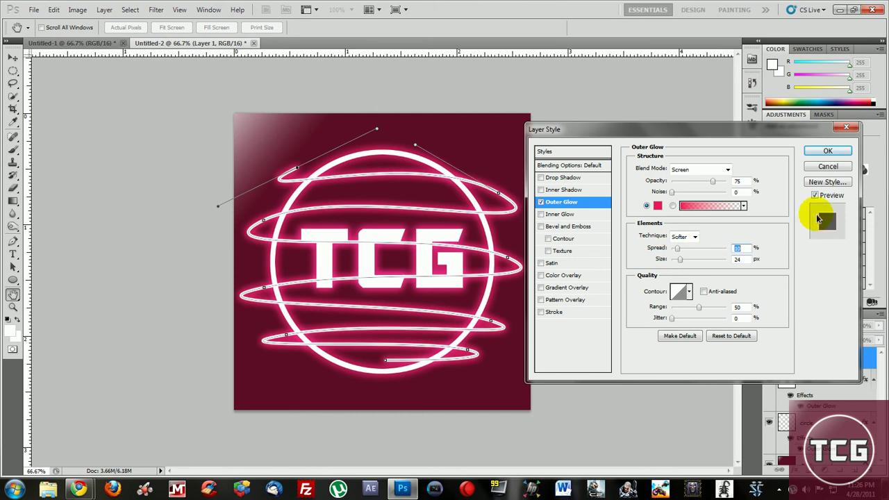
Change the glow to paler pink e07b9a, shrink its size, and apply the style
left_click(649, 205)
left_click(532, 161)
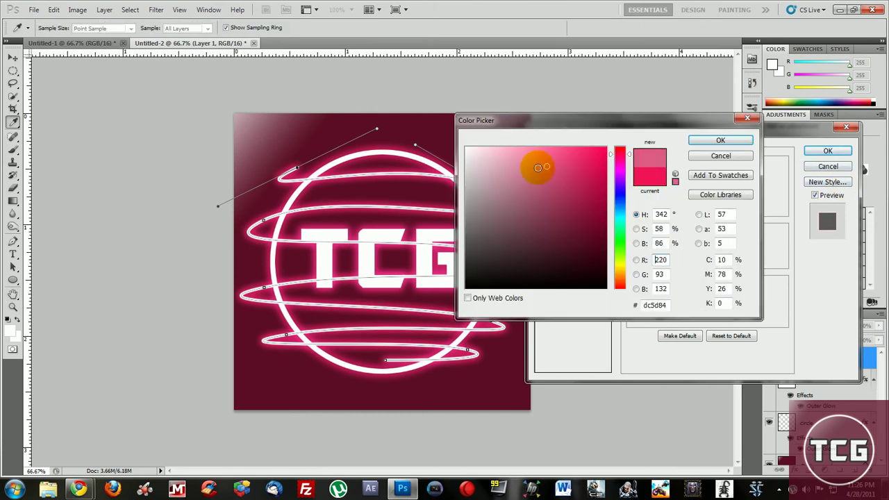
left_click(526, 159)
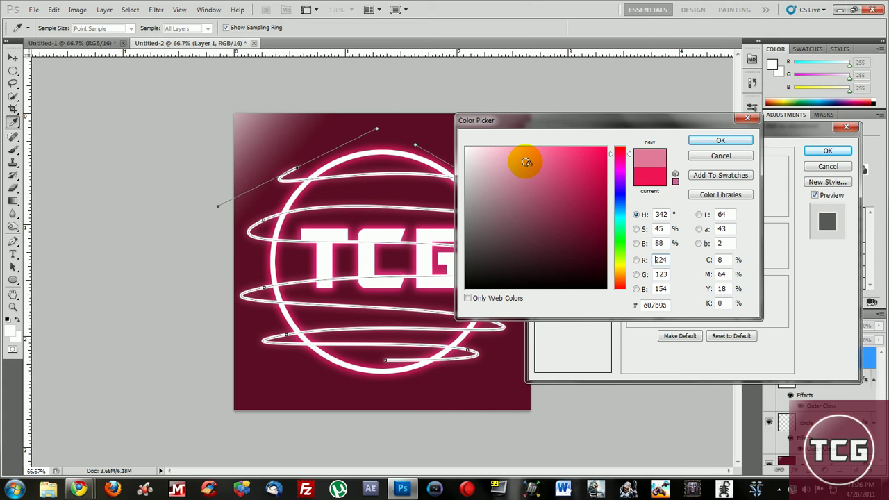
left_click(522, 163)
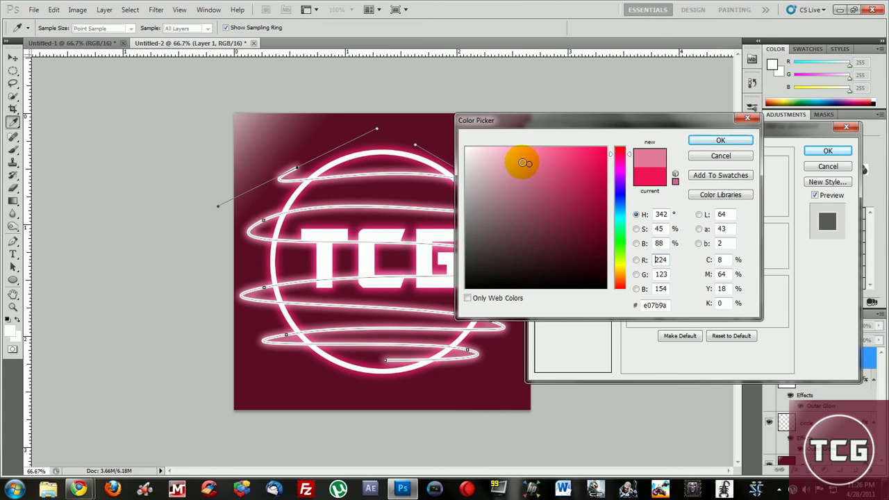
left_click(726, 140)
left_click_drag(679, 259, 678, 262)
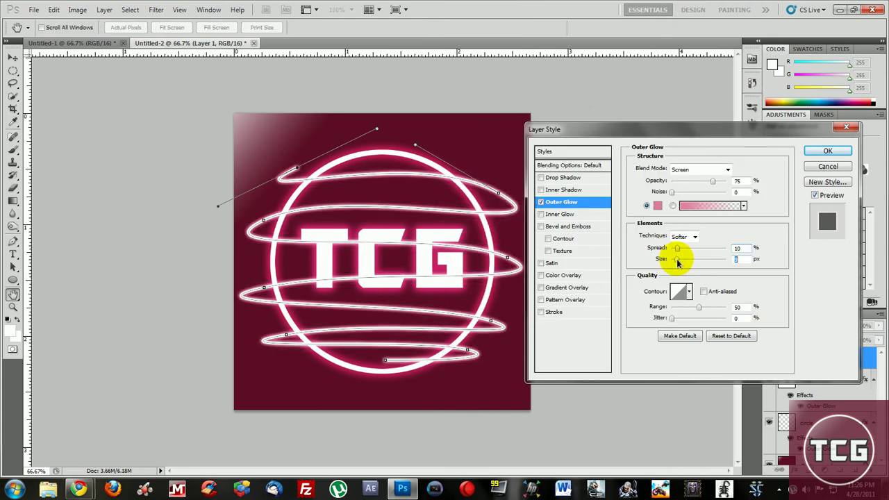
left_click(812, 152)
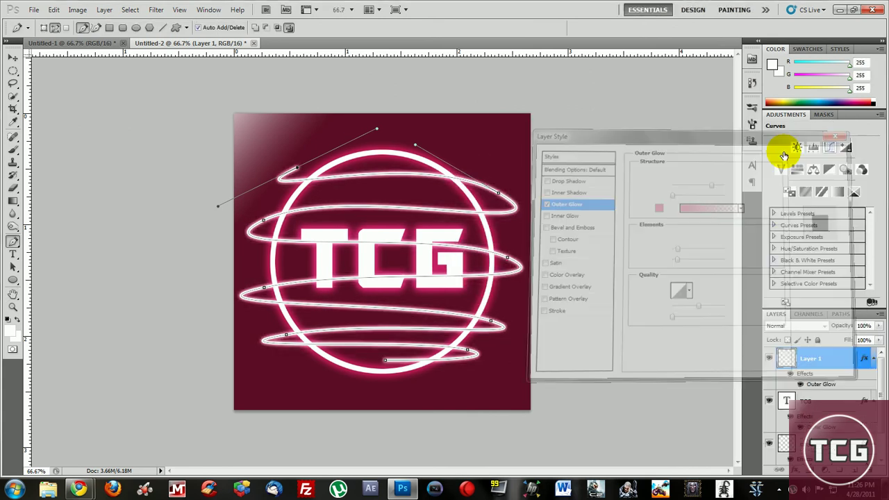
Erase a small part of the spiral's lower loop and check the eraser brush settings
left_click(13, 188)
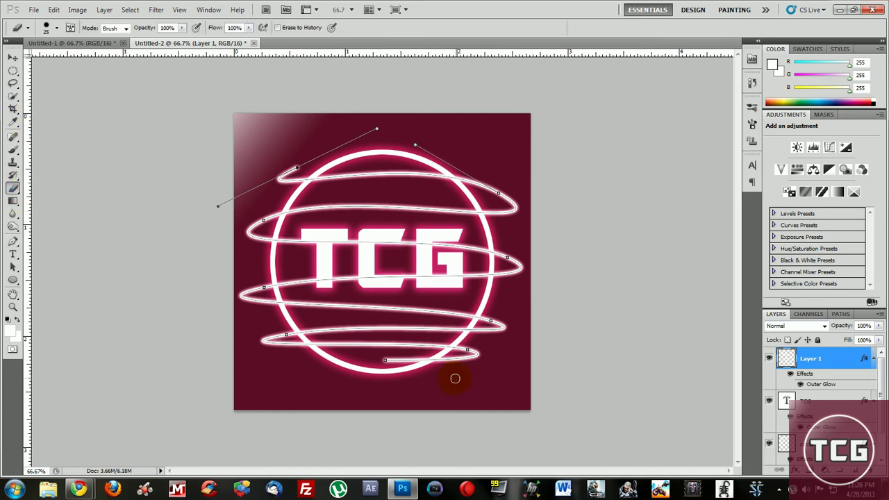
left_click_drag(442, 355, 455, 347)
scroll(448, 351, "up", 3)
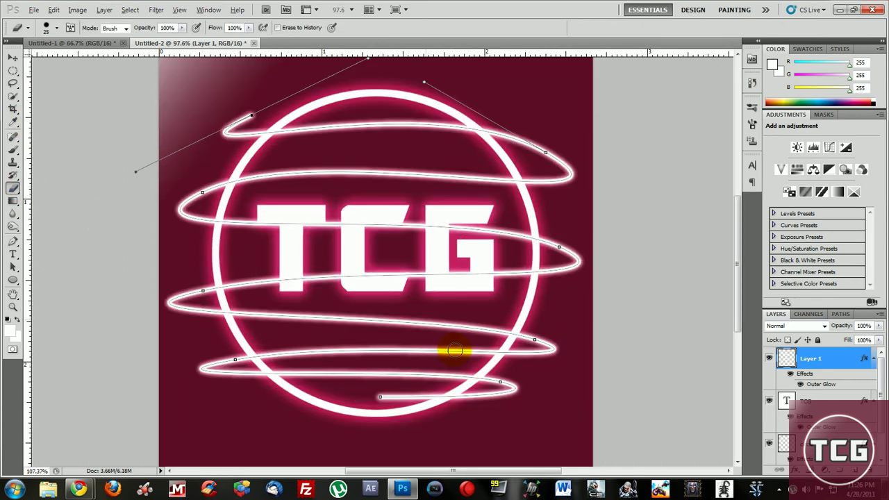
scroll(465, 387, "up", 1)
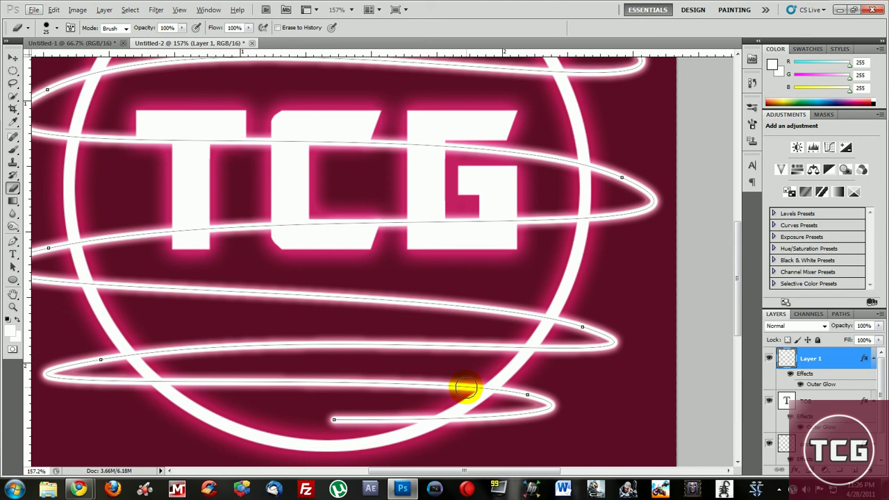
right_click(468, 384)
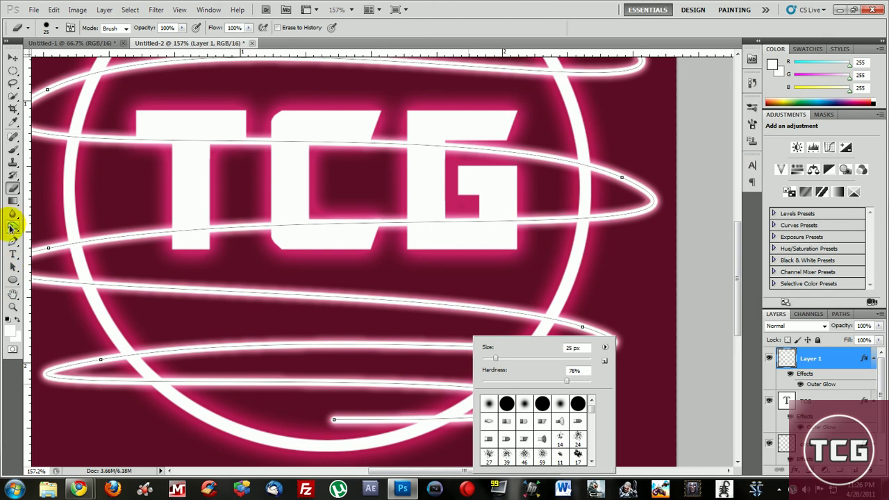
Delete the spiral guide path from the canvas
left_click(12, 149)
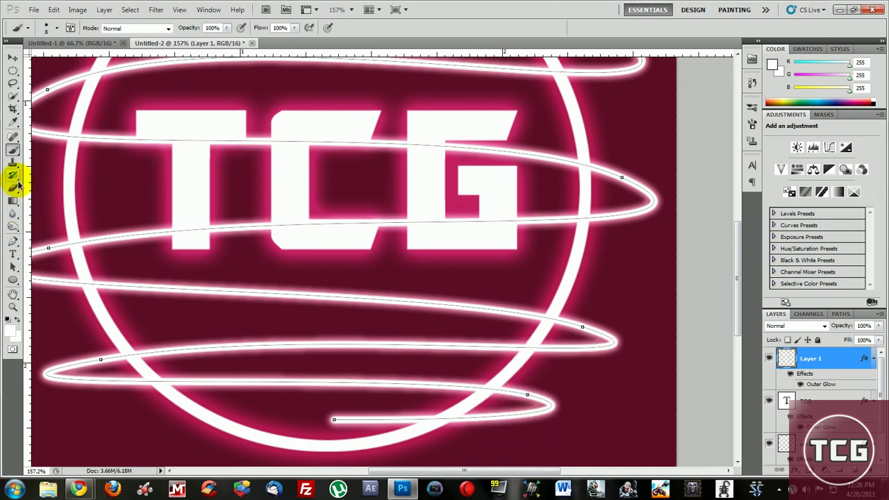
left_click(12, 242)
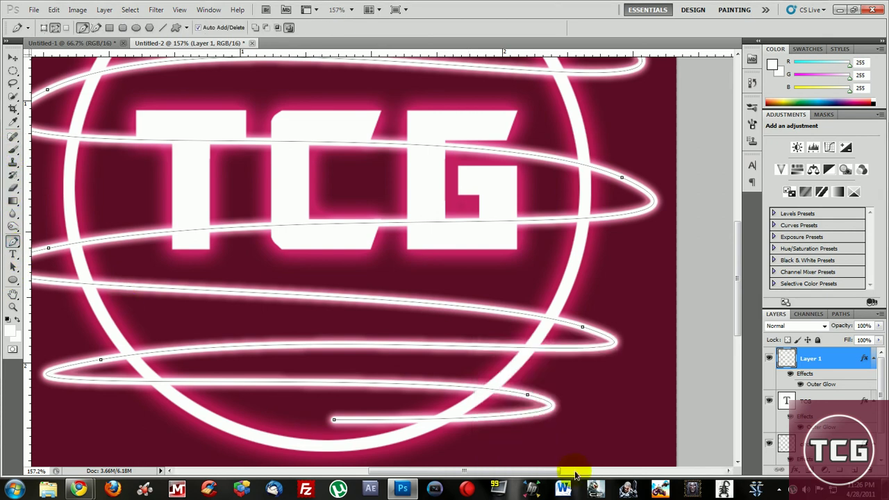
right_click(533, 411)
left_click(576, 317)
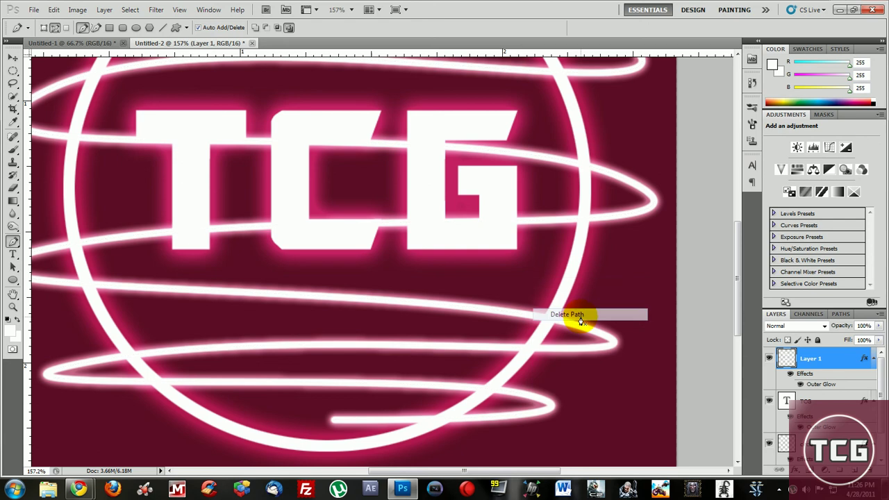
Erase the lower spiral strand behind the circle after undoing a first attempt
left_click(13, 188)
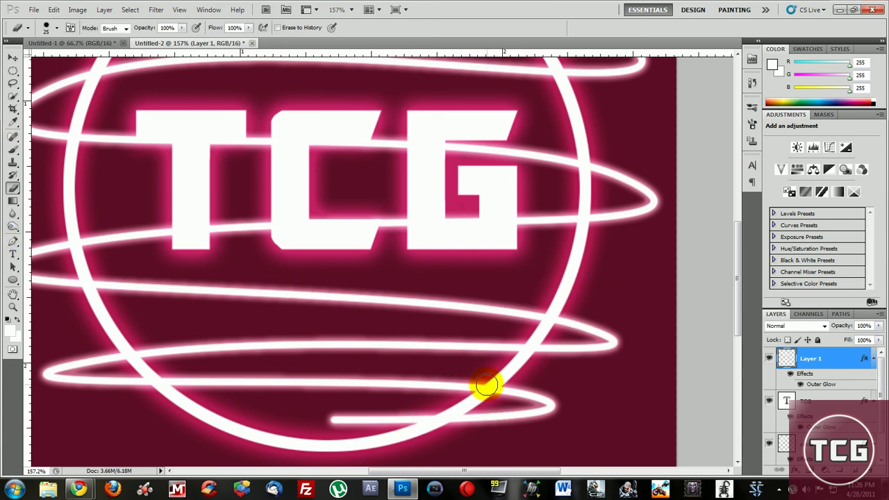
left_click_drag(487, 383, 443, 384)
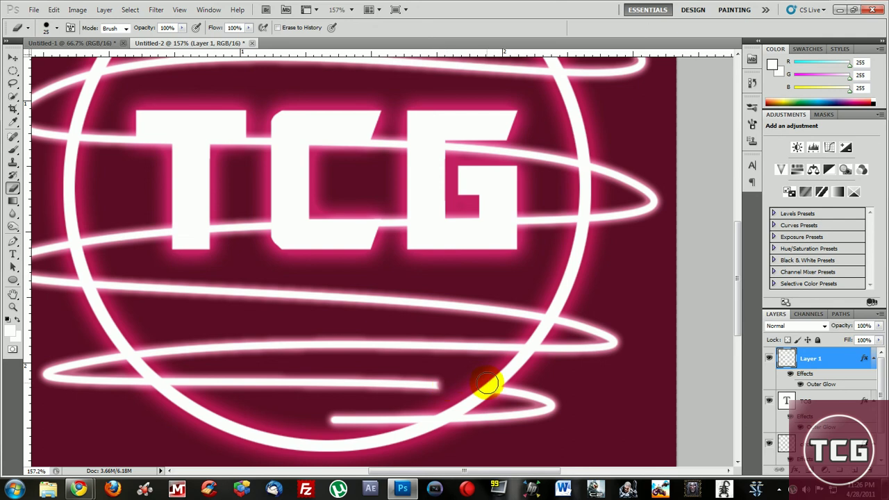
key("ctrl+z")
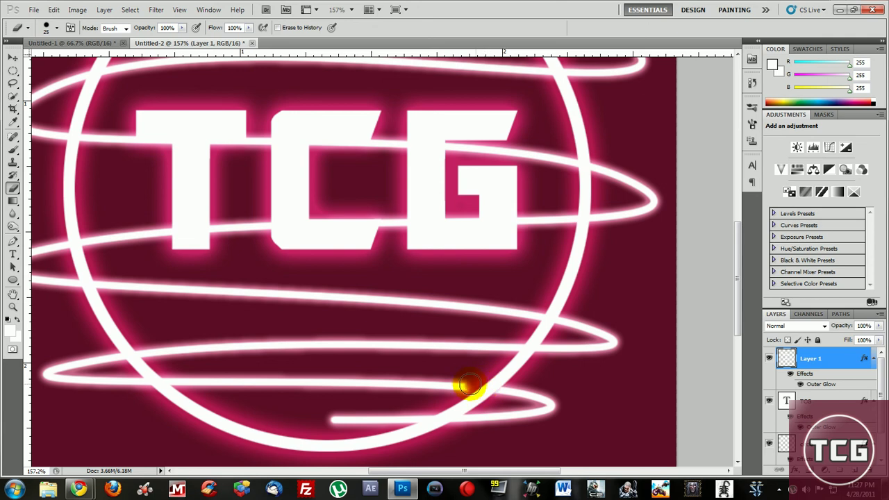
left_click_drag(469, 384, 166, 377)
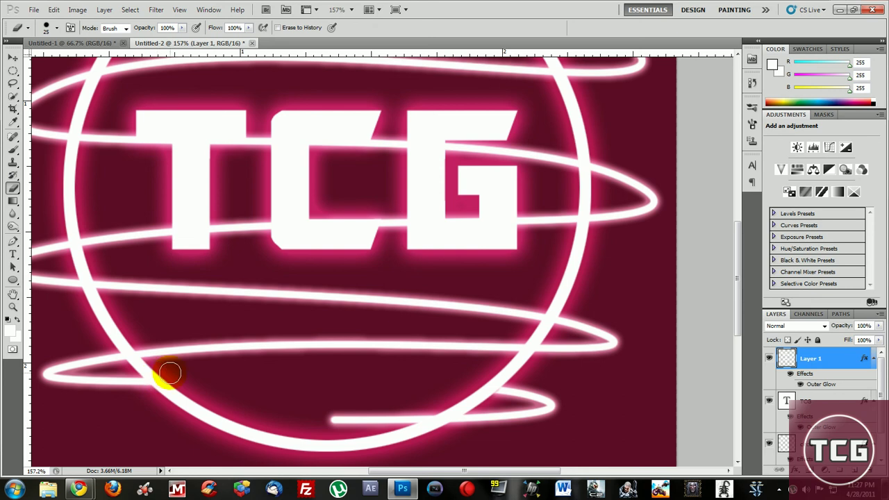
scroll(324, 393, "down", 2, "alt")
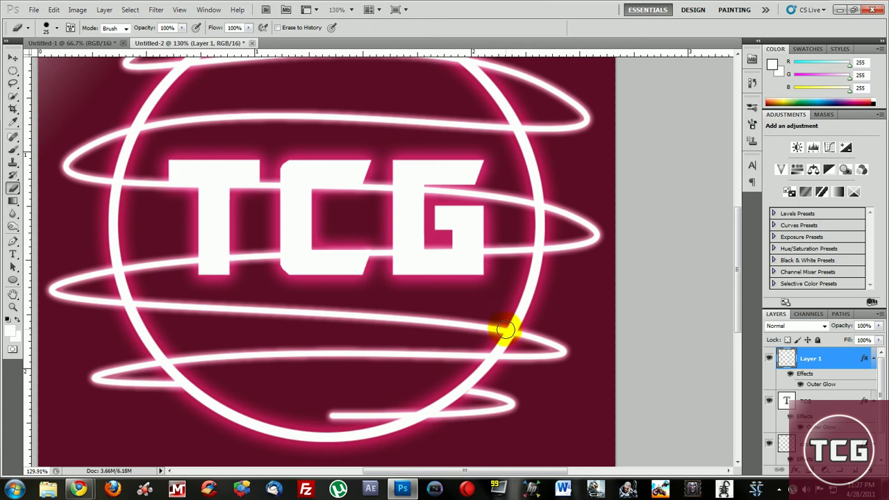
Erase the strands behind the ring: a lower strand, the right-edge crossing, and the top crossing
left_click_drag(503, 327, 133, 301)
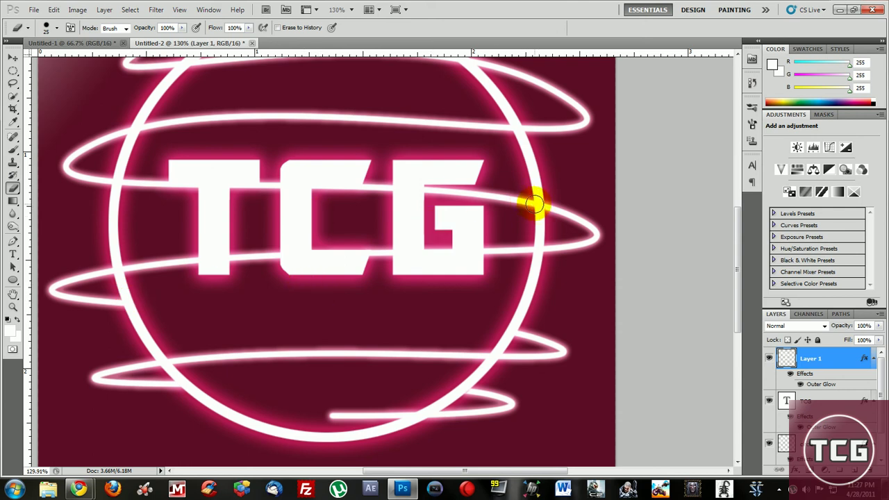
left_click_drag(535, 203, 521, 199)
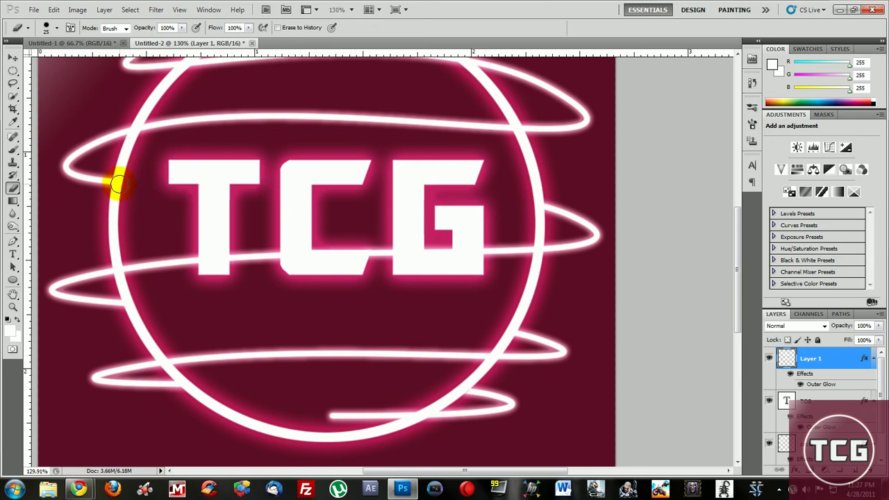
scroll(317, 192, "up", 2)
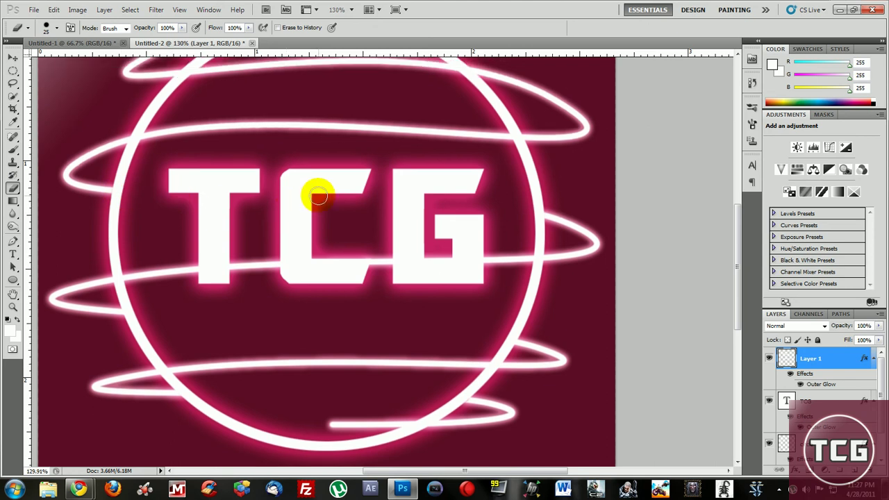
scroll(334, 173, "up", 2)
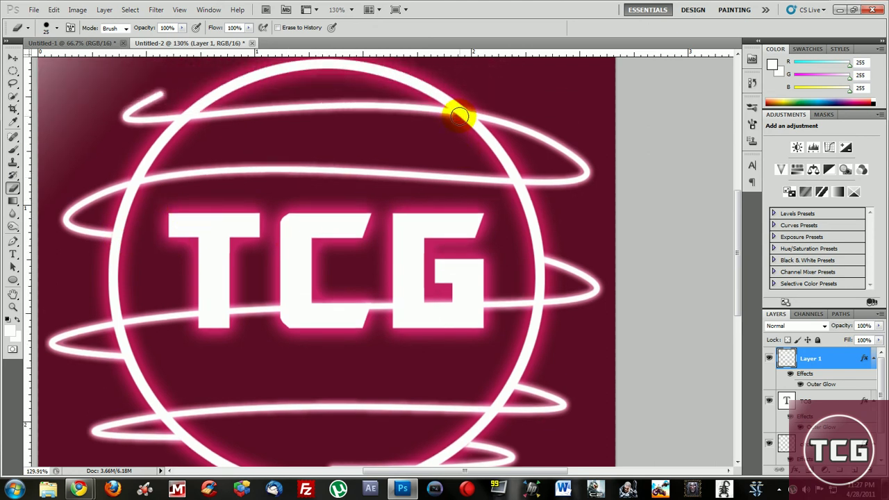
mouse_move(453, 116)
left_mouse_down()
mouse_move(417, 115)
mouse_move(462, 120)
mouse_move(418, 114)
mouse_move(440, 110)
mouse_move(243, 104)
mouse_move(182, 128)
mouse_move(393, 104)
left_mouse_up()
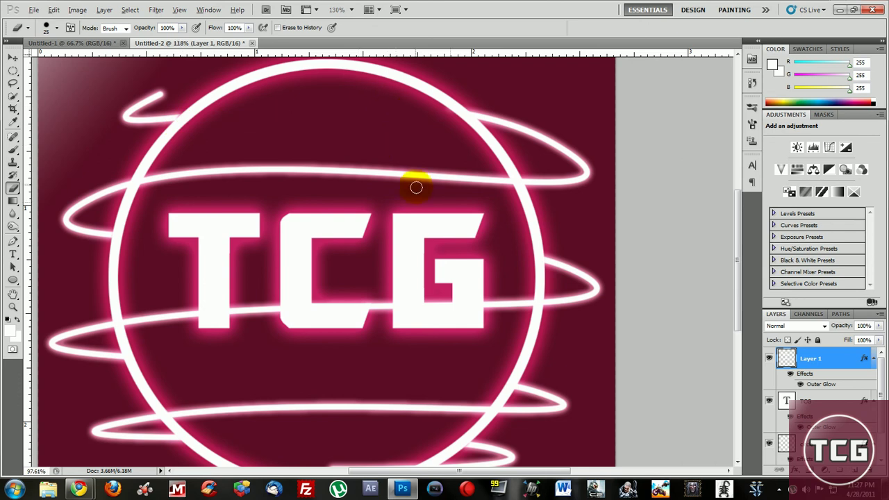
Erase a small spot beside the G, zooming in and out to check the spiral
key("ctrl+0")
scroll(467, 231, "down", 1)
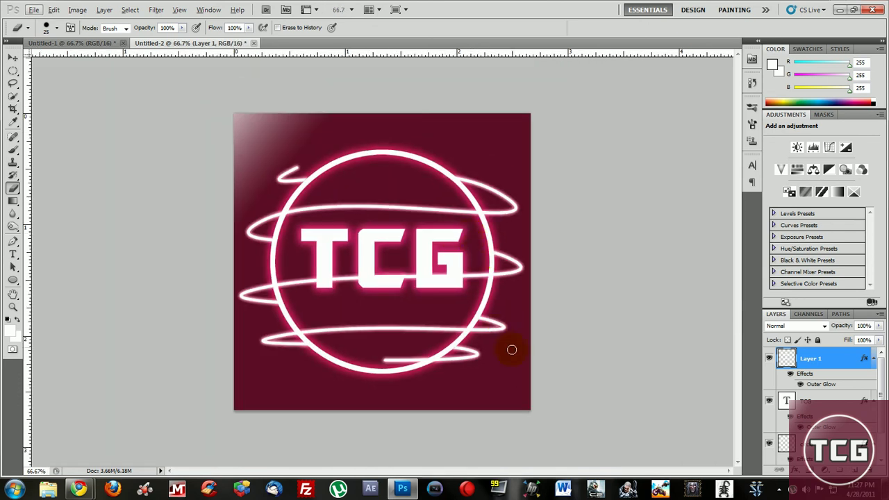
left_click(475, 274)
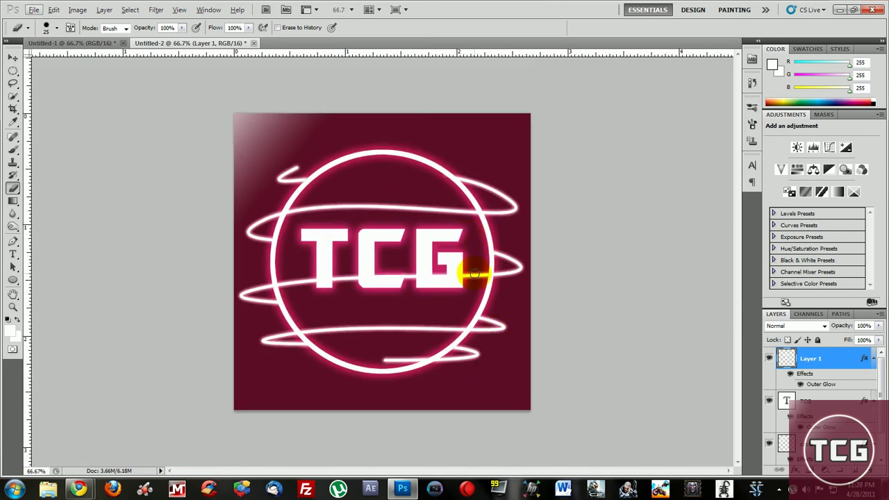
scroll(480, 306, "down", 1)
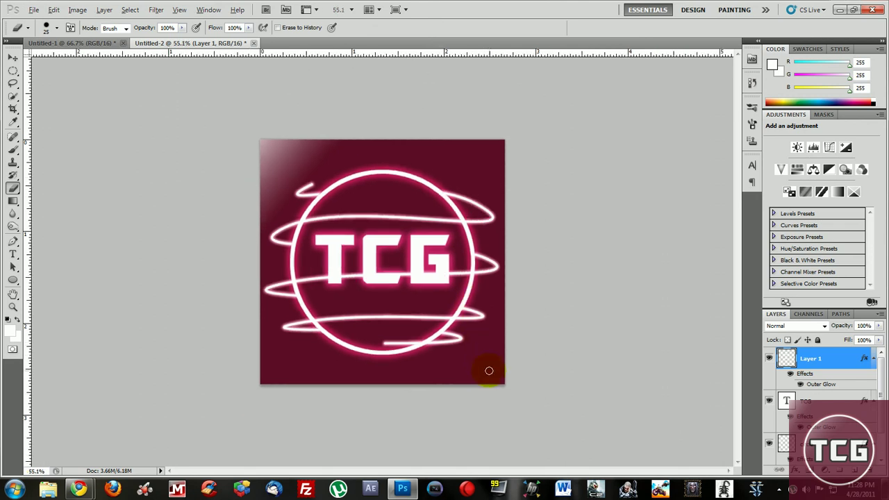
scroll(476, 357, "up", 5)
scroll(377, 257, "up", 2)
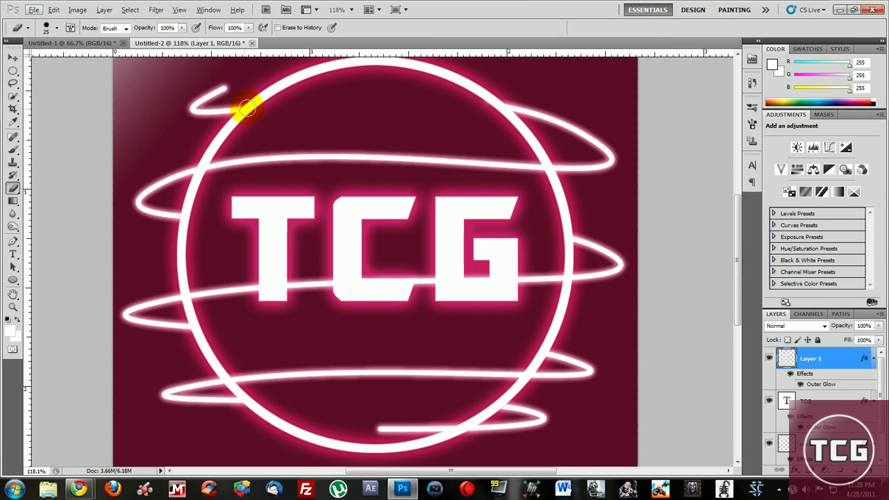
scroll(389, 264, "down", 1)
scroll(393, 280, "down", 2)
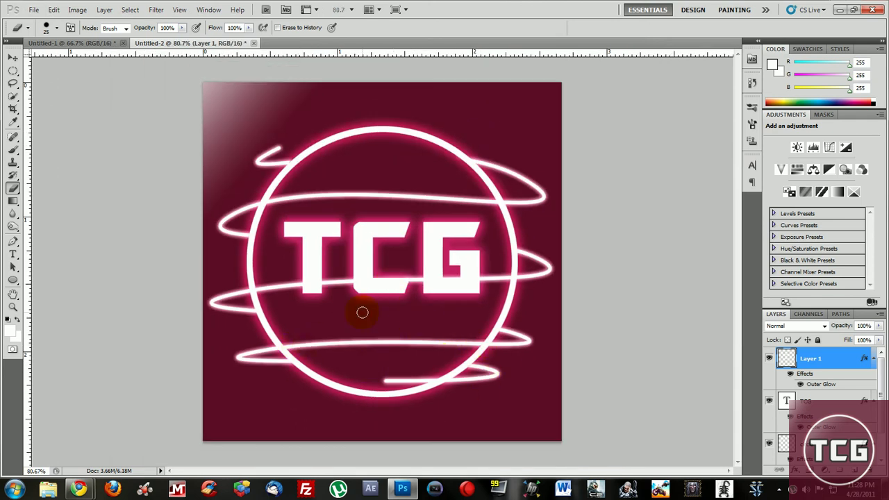
scroll(295, 206, "down", 1)
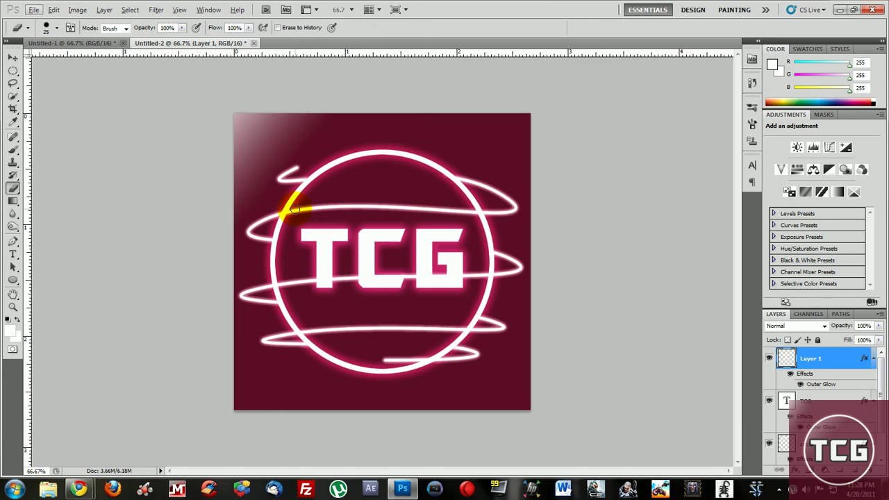